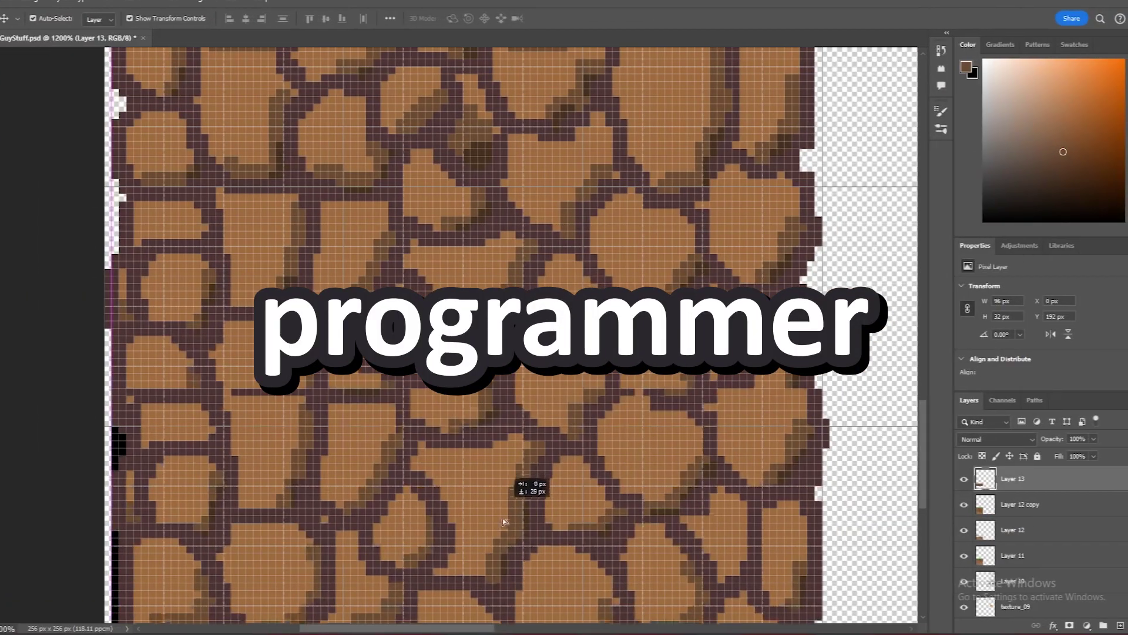
# Playtest walking left, jumping the gap, exiting the bedroom door into town, then entering the purple house
pyautogui.moveTo(503, 512); pyautogui.dragTo(504, 558)
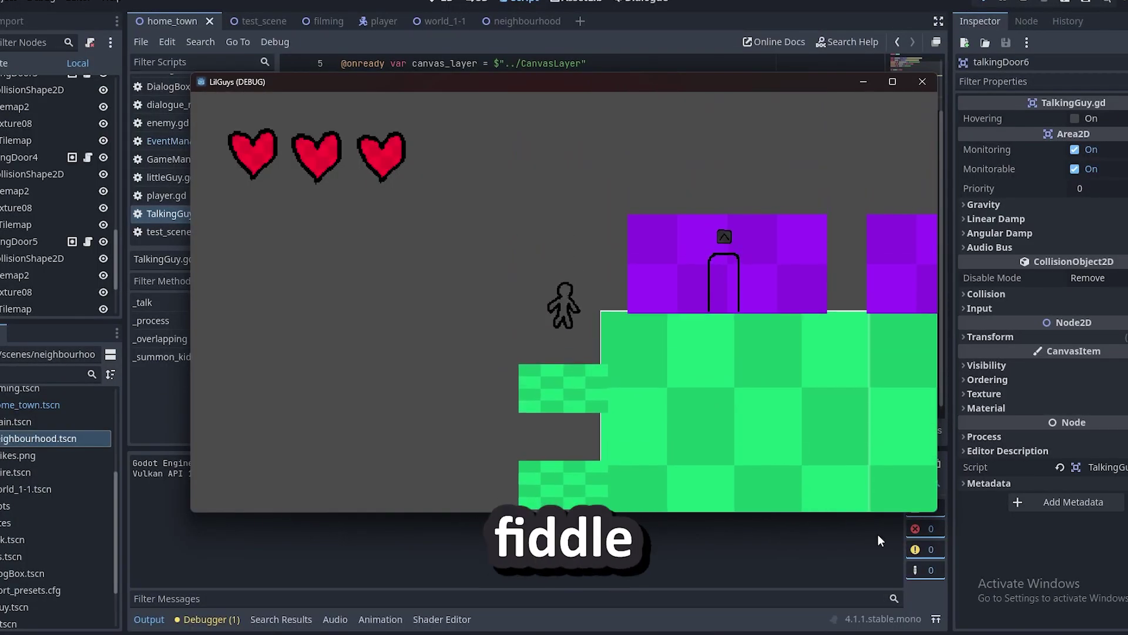
pyautogui.press('Left')
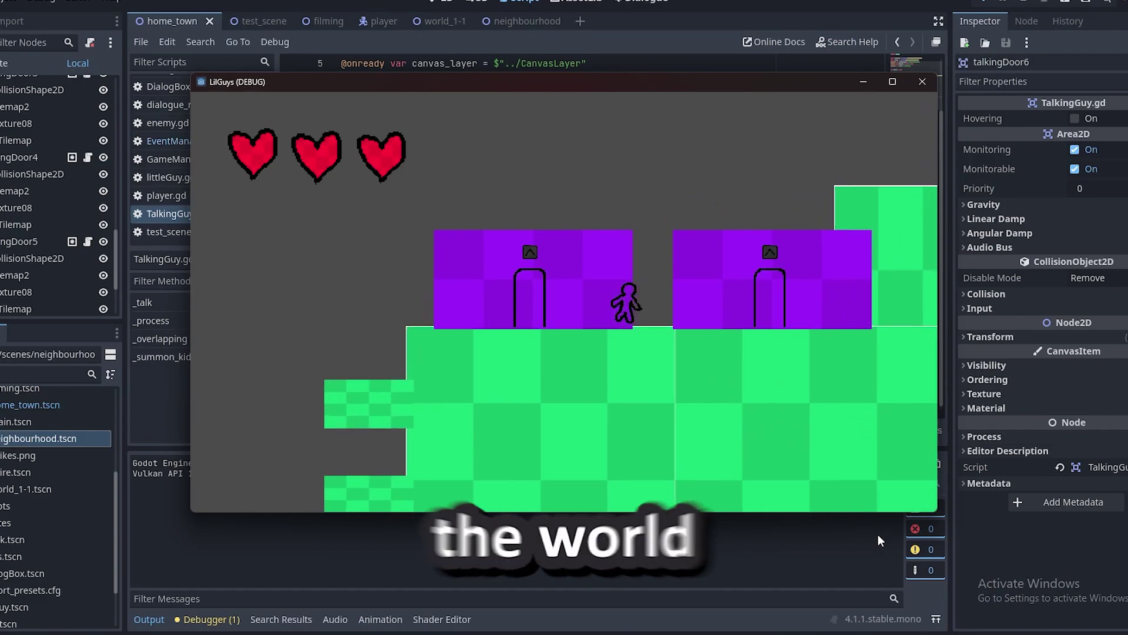
pyautogui.press('space')
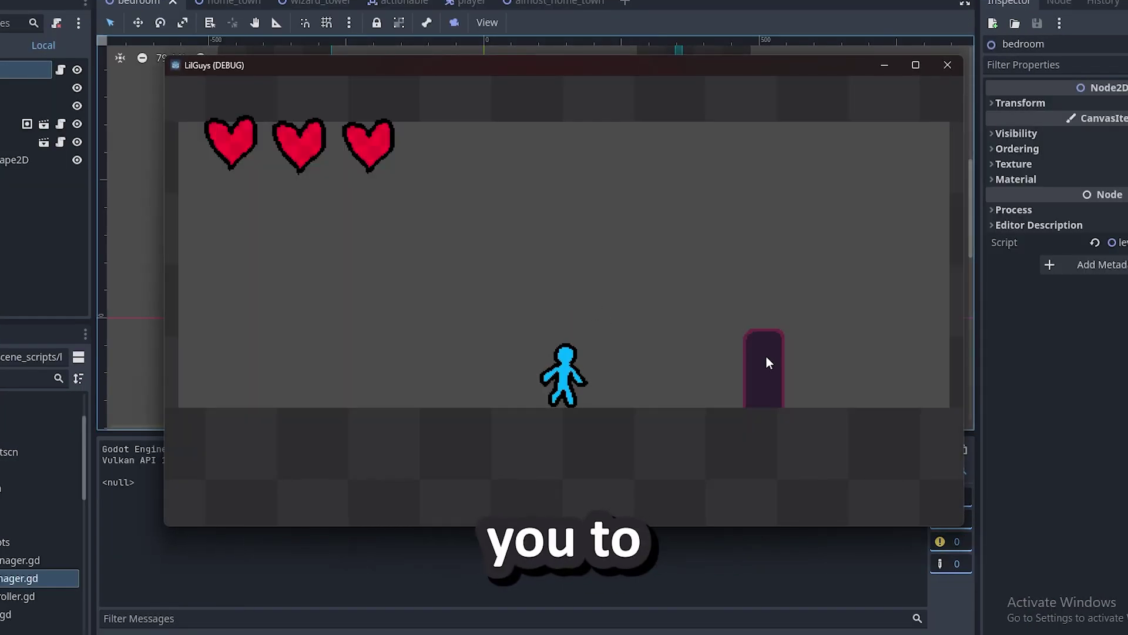
pyautogui.press('Right')
pyautogui.press('e')
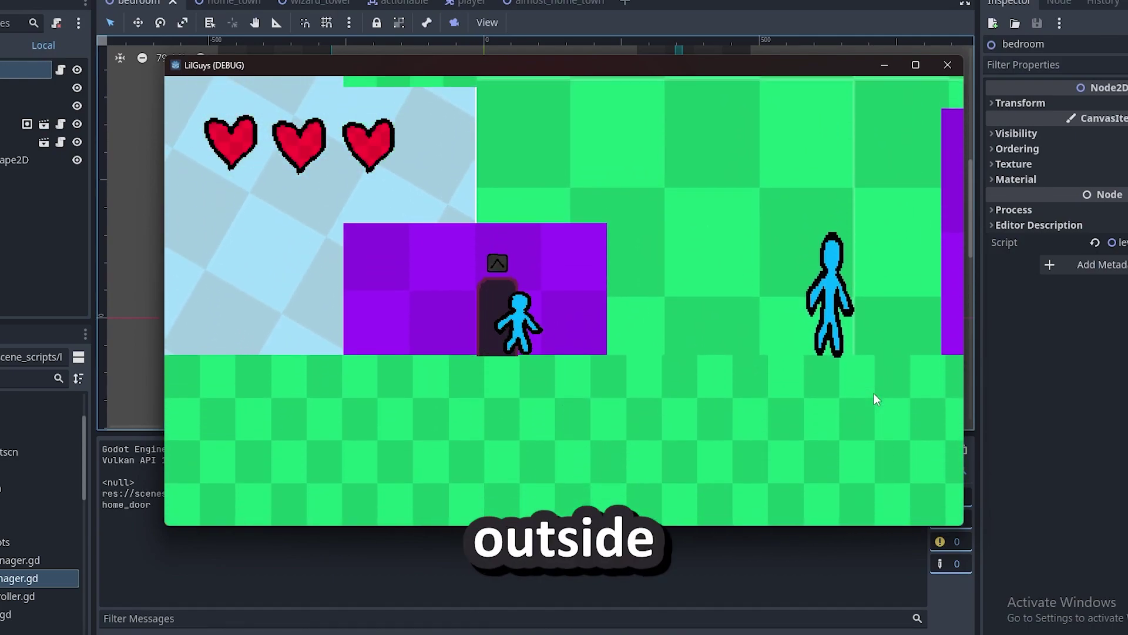
pyautogui.press('Left')
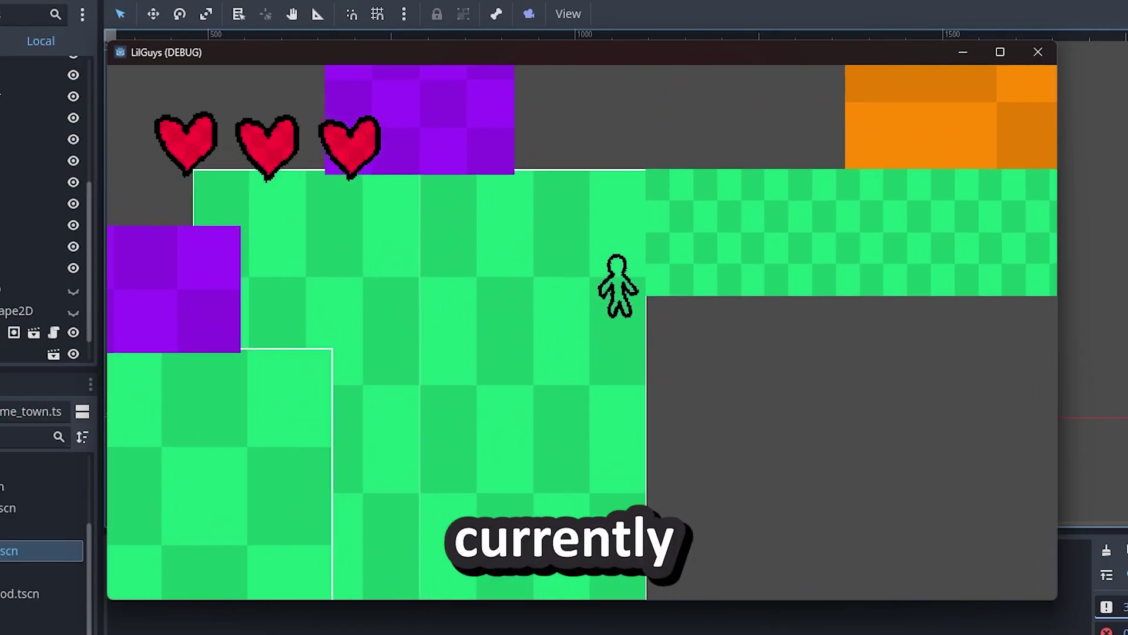
# Walk the player from the green area right into the orange room and back, checking the camera follows
pyautogui.press('Left')
pyautogui.press('Right')
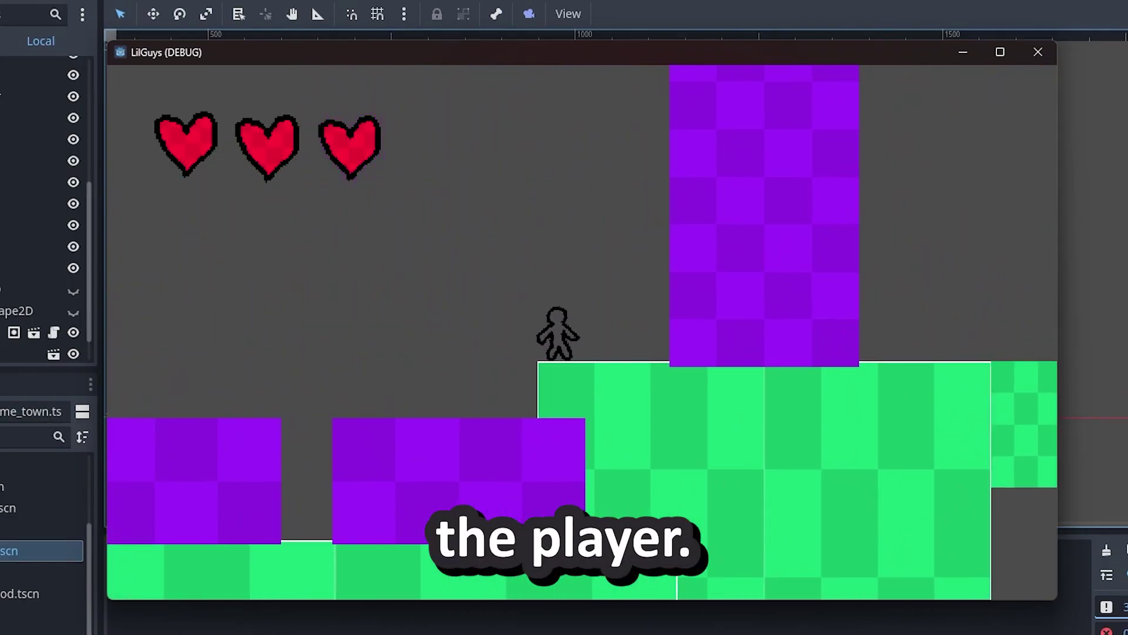
pyautogui.press('Right')
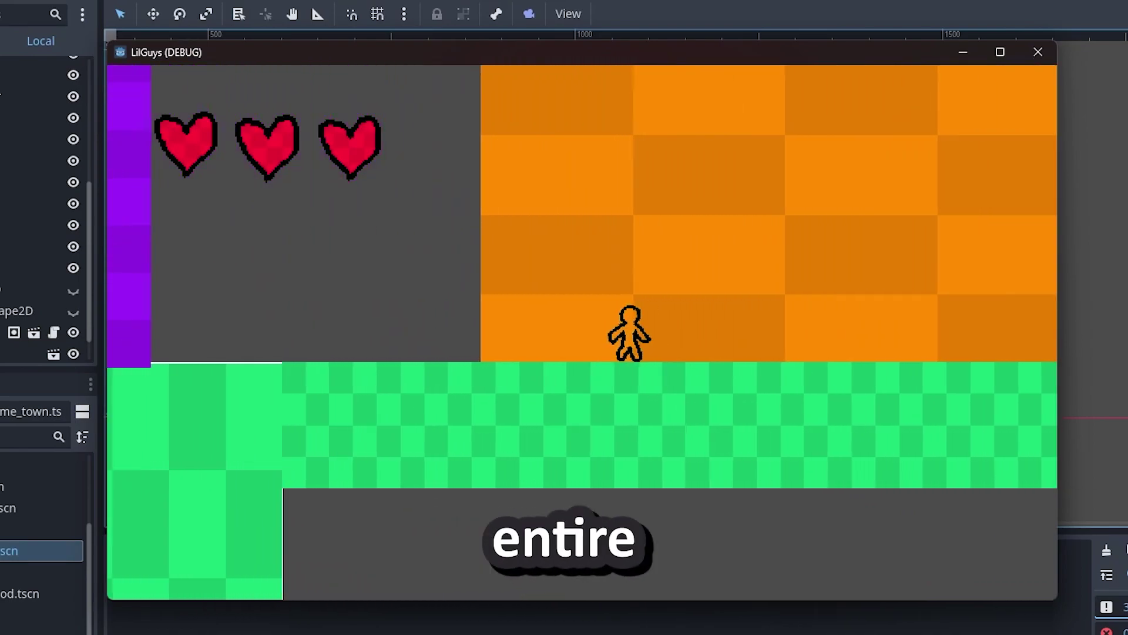
pyautogui.press('Right')
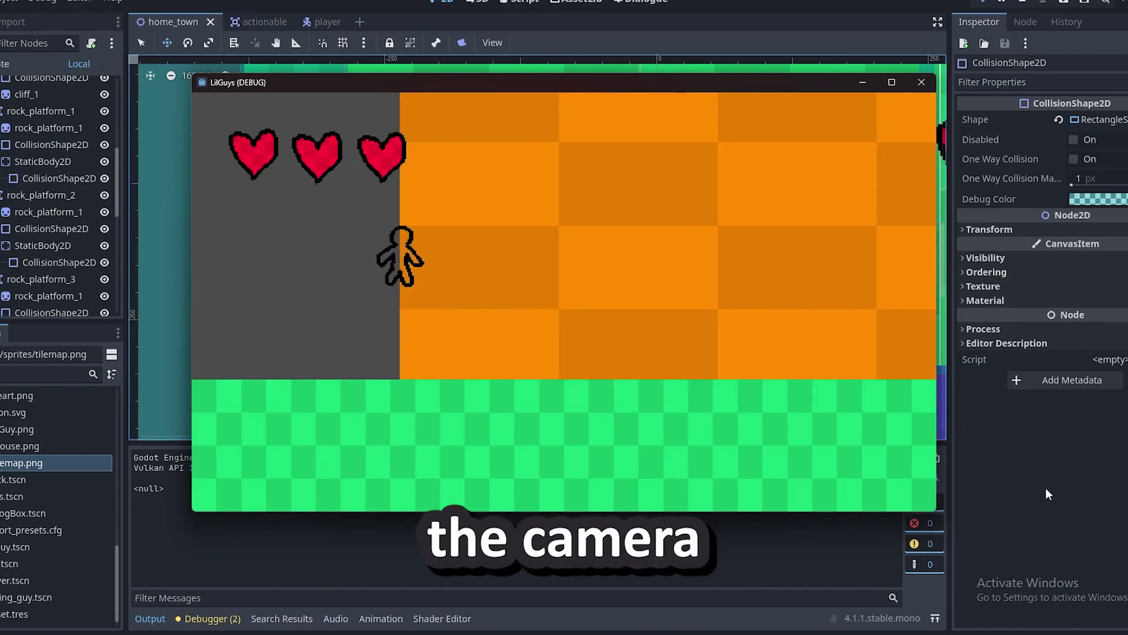
pyautogui.press('Right')
pyautogui.press('Right')
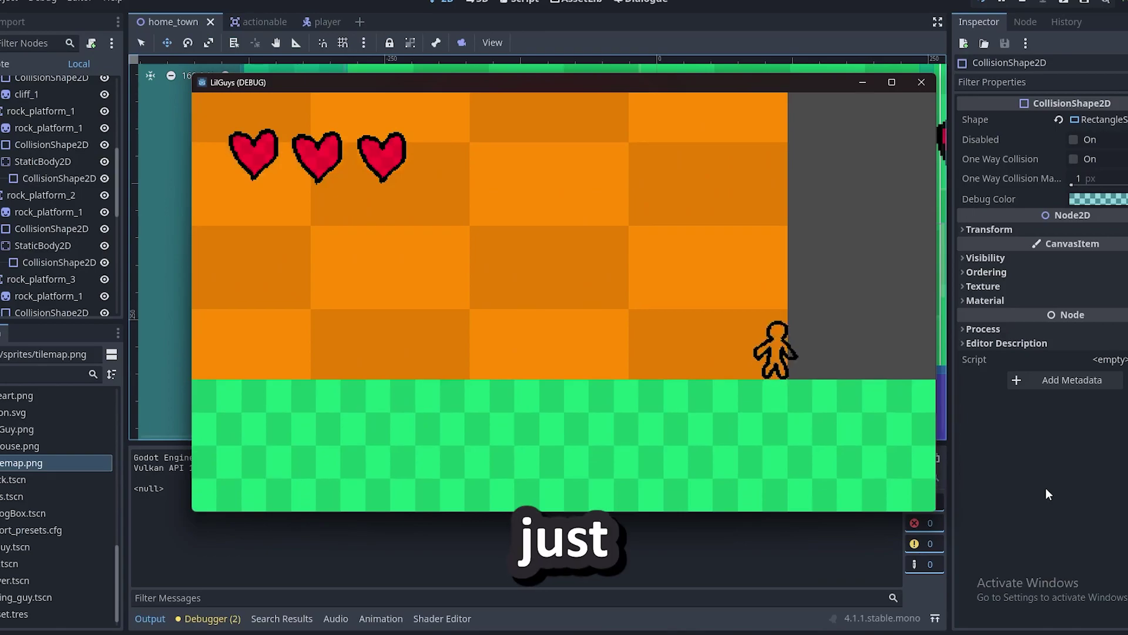
pyautogui.press('Left')
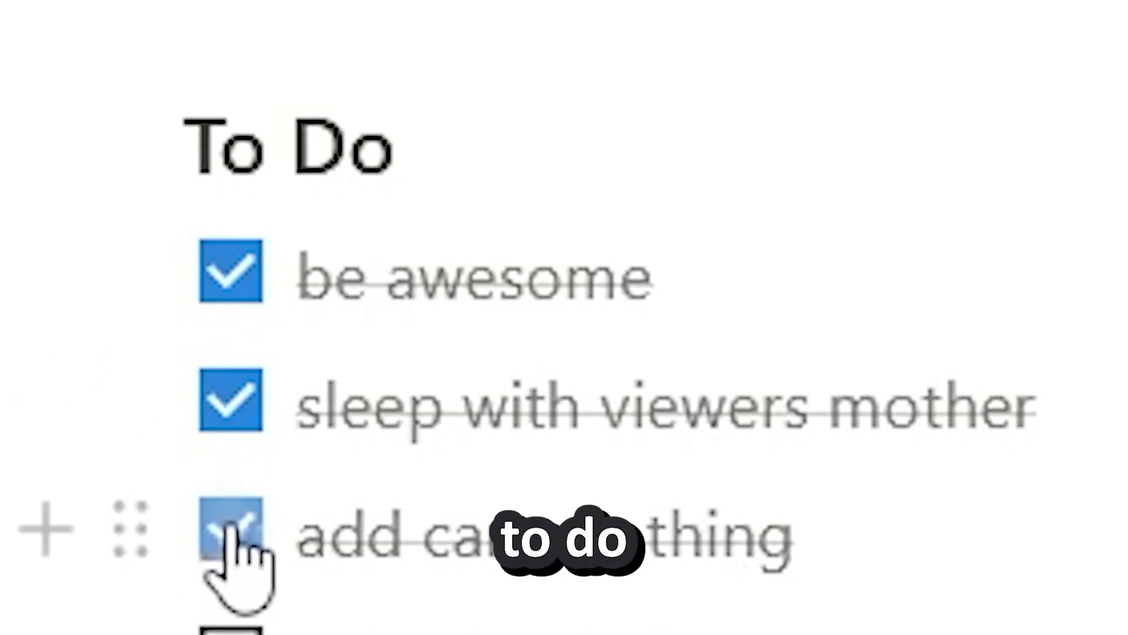
# Add an 'add intractable objects' comment and the exported bool flags to the interactable script
pyautogui.write('add intractable objects')
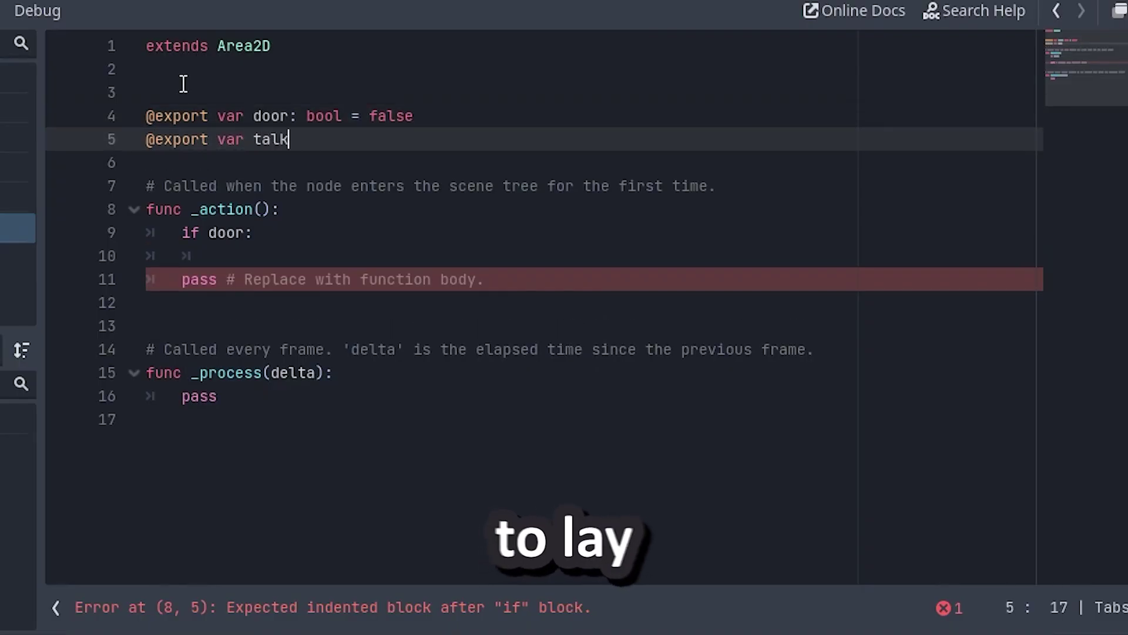
pyautogui.write('able: bool = false')
pyautogui.press('Return')
pyautogui.write('bool = true')
# Fill in the door branch with a "test" value and try talking to the character in-game
pyautogui.click(218, 279)
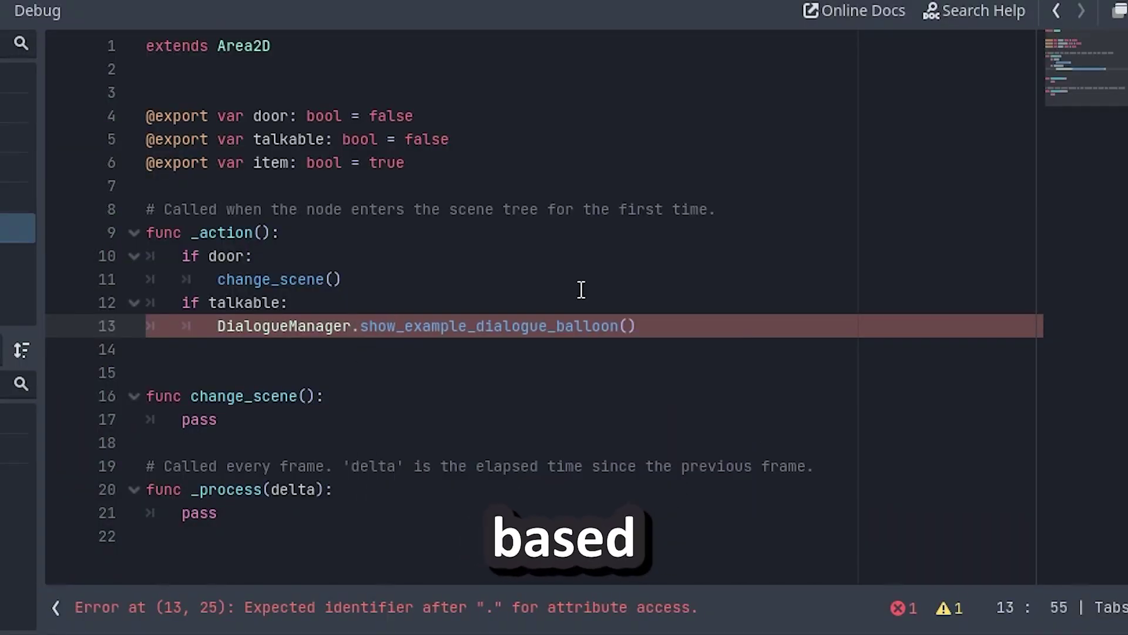
pyautogui.write('"test')
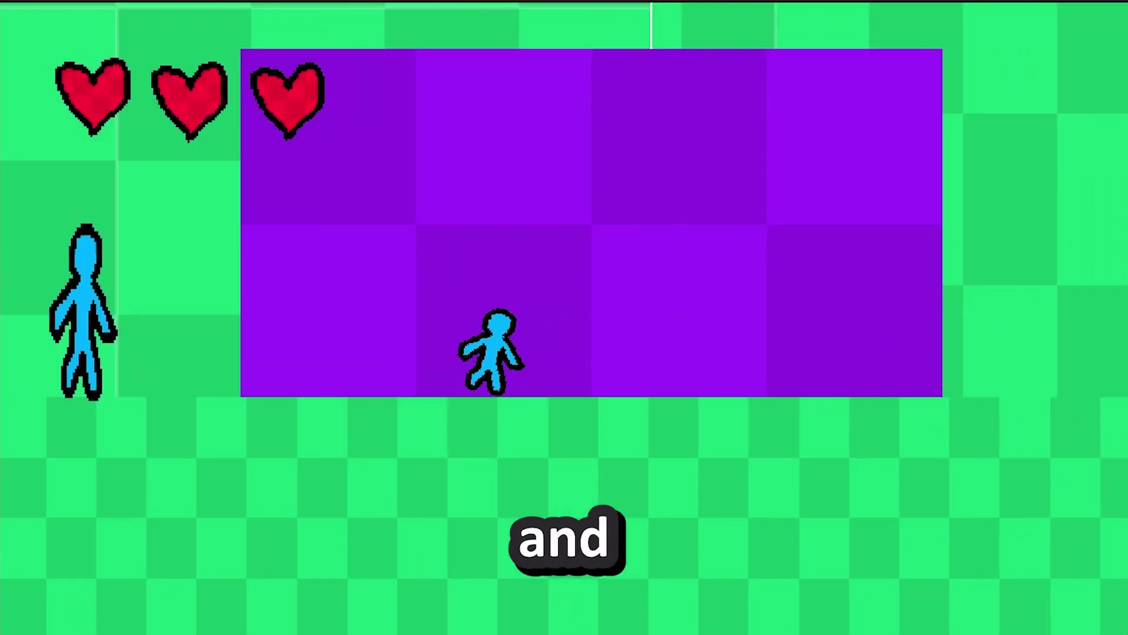
pyautogui.press('Up')
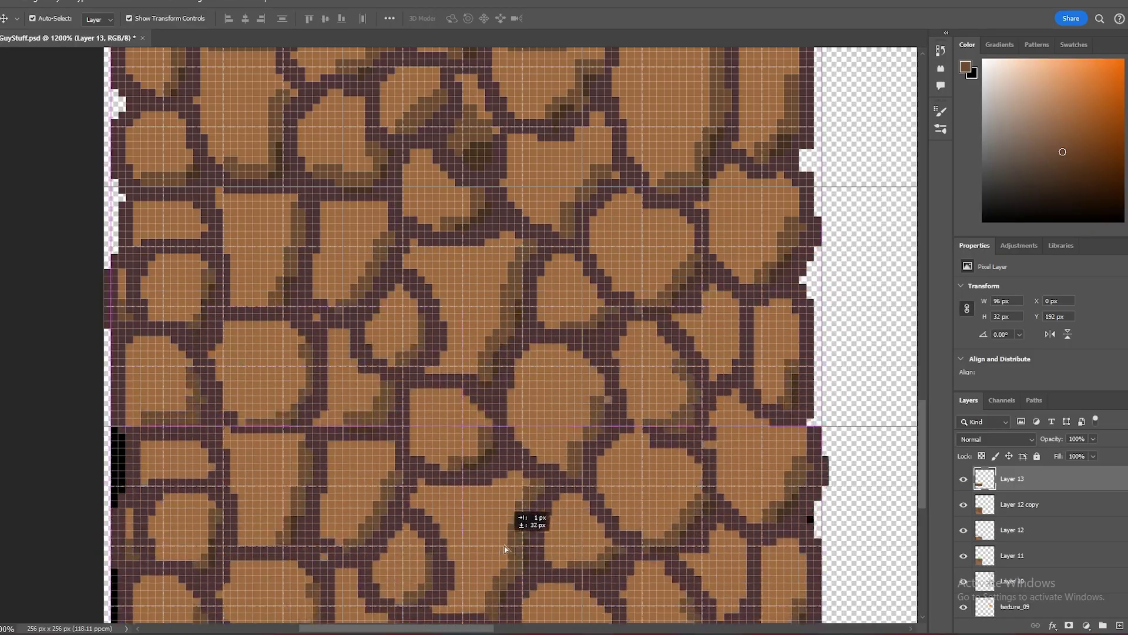
# Drag the rock strip on Layer 13 down a few pixels to align it on the tilesheet
pyautogui.moveTo(504, 549); pyautogui.dragTo(486, 603)
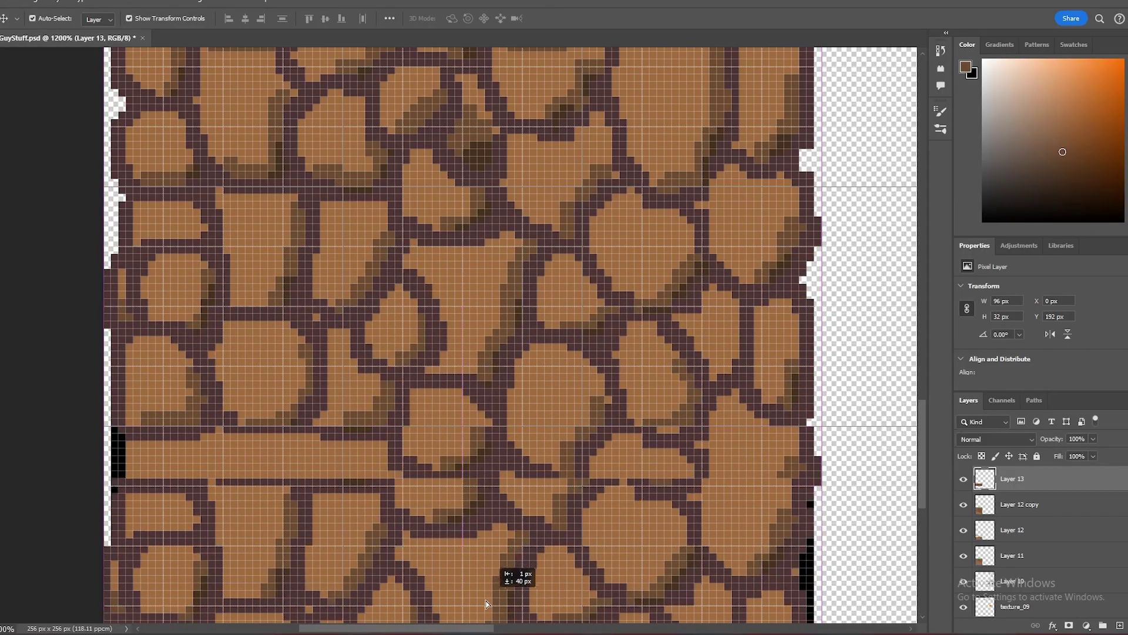
pyautogui.moveTo(510, 555)
pyautogui.mouseDown()
pyautogui.moveTo(507, 564)
pyautogui.moveTo(506, 547)
pyautogui.mouseUp()
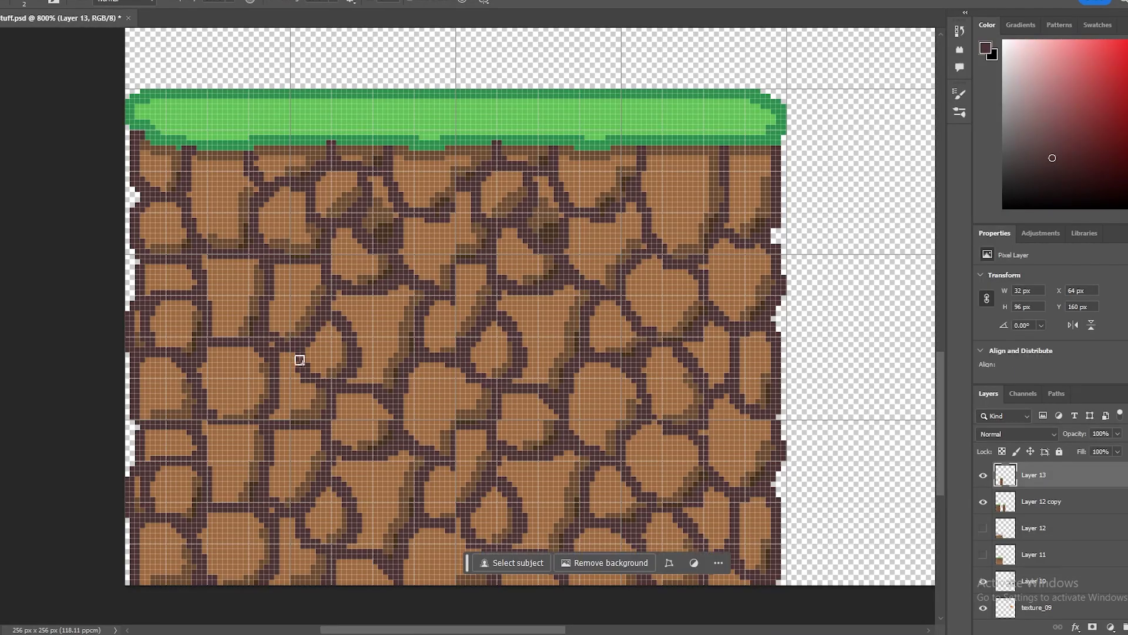
pyautogui.scroll(-1, 511, 408)
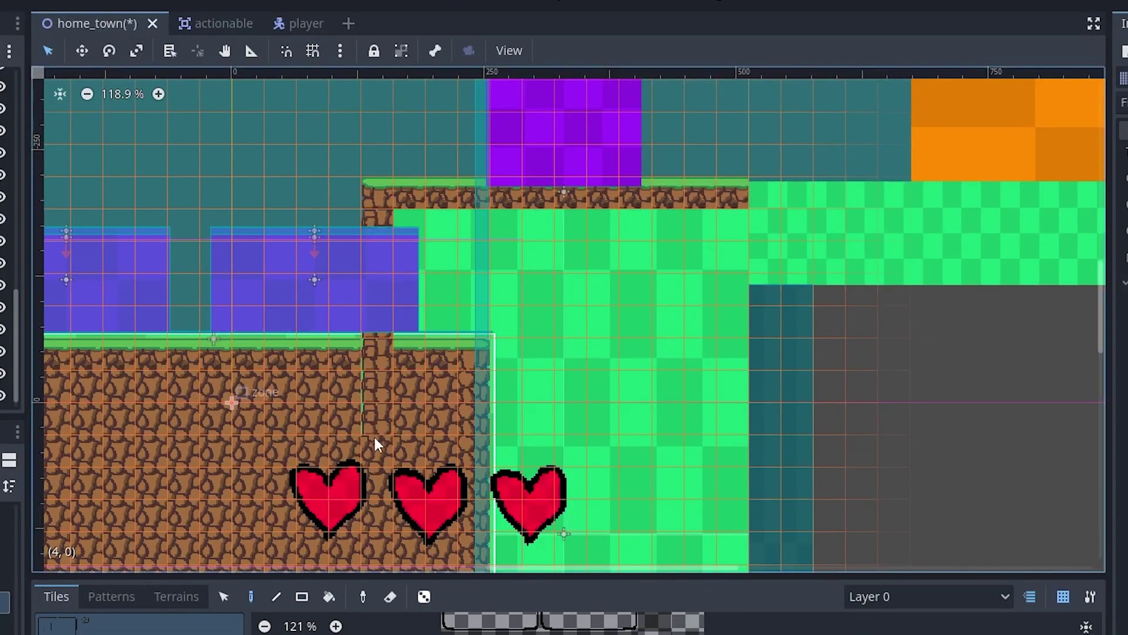
# Pan over the painted rock tiles, then walk the player right across the rock level into the next room
pyautogui.moveTo(377, 445); pyautogui.dragTo(409, 243, button='middle')
pyautogui.moveTo(410, 495); pyautogui.dragTo(197, 632, button='middle')
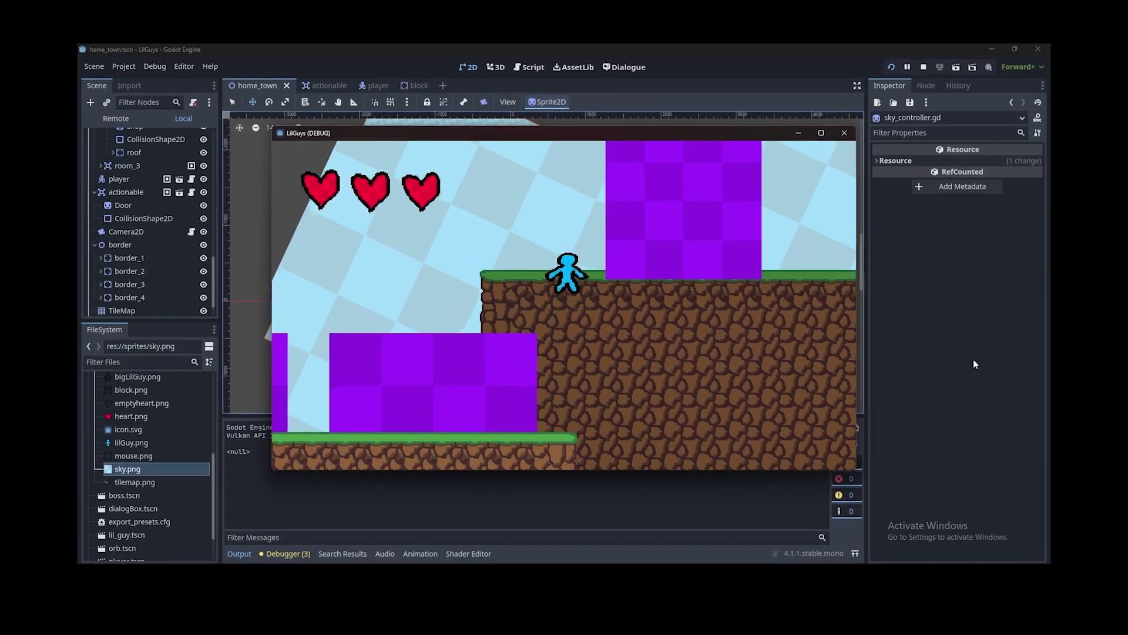
pyautogui.press('Right')
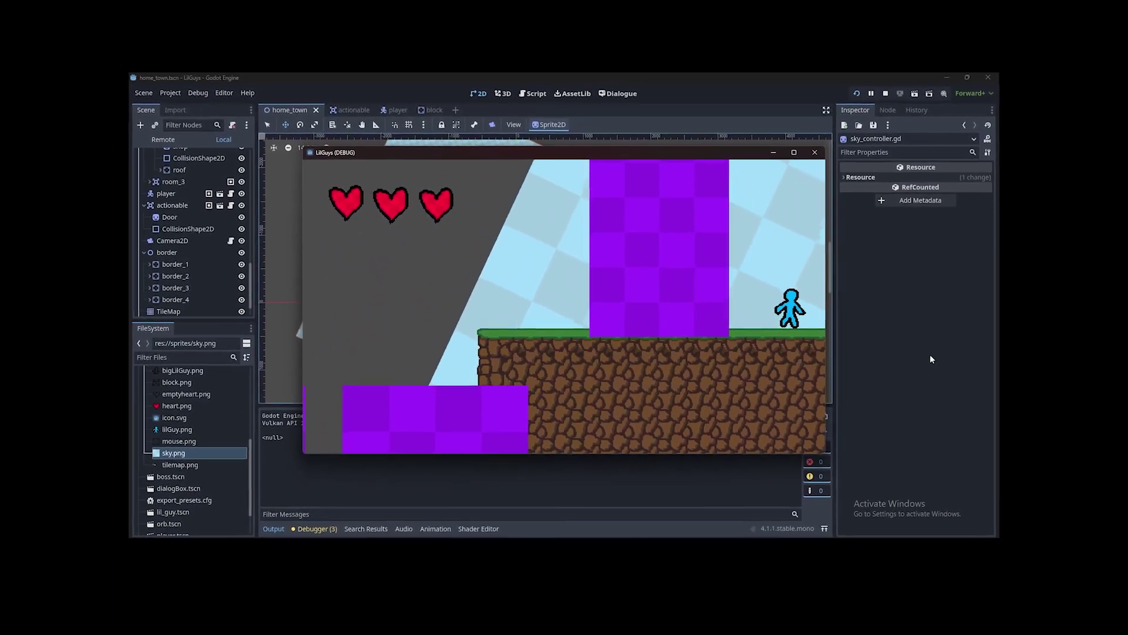
pyautogui.press('Right')
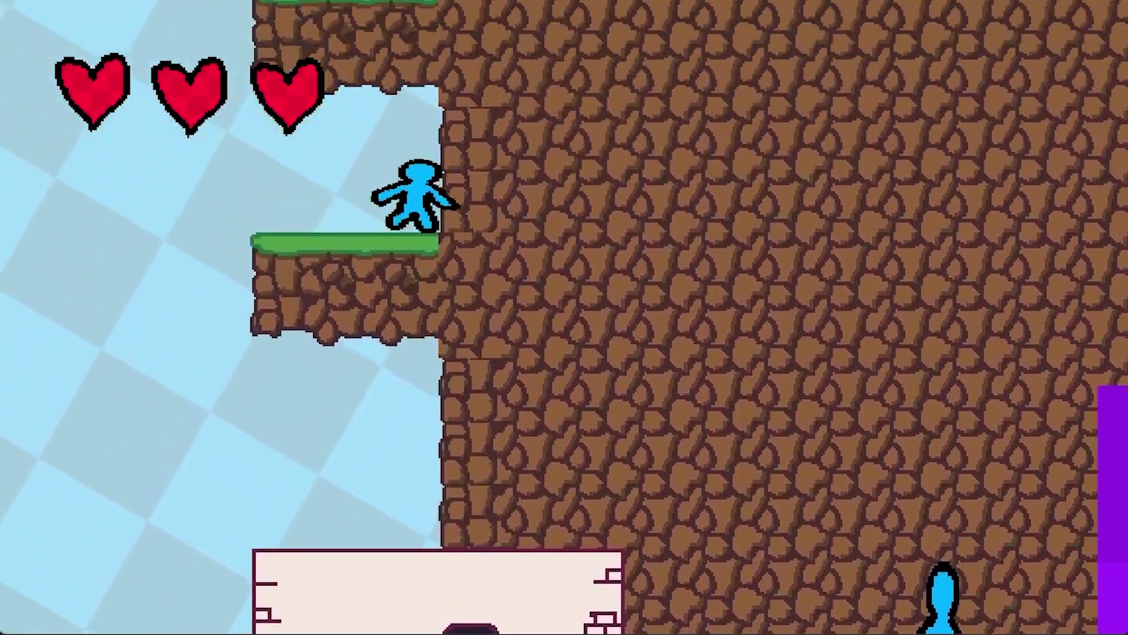
# Climb onto the upper ledge, dismiss the locked tower door message, and walk right through the dirt-wall room
pyautogui.press('space')
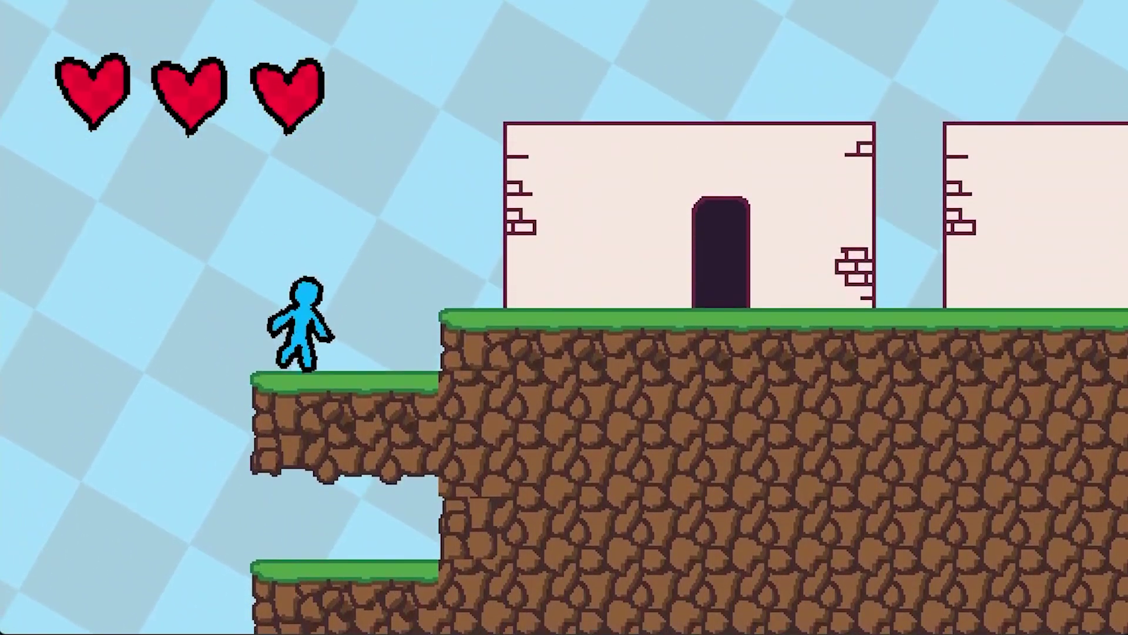
pyautogui.press('Right')
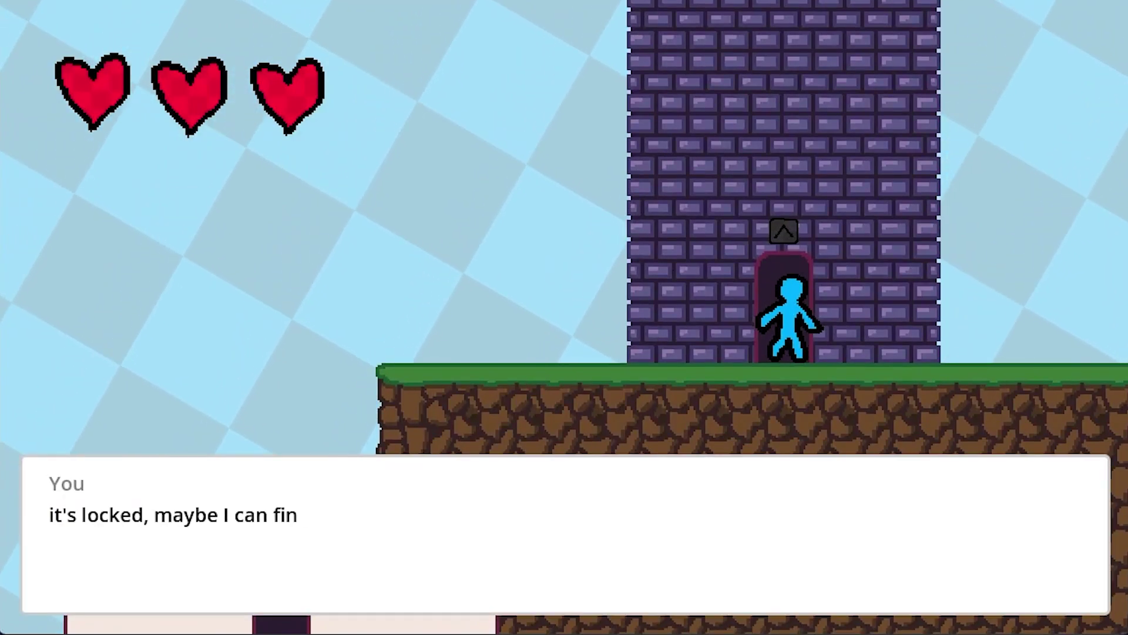
pyautogui.click(993, 535)
pyautogui.press('Right')
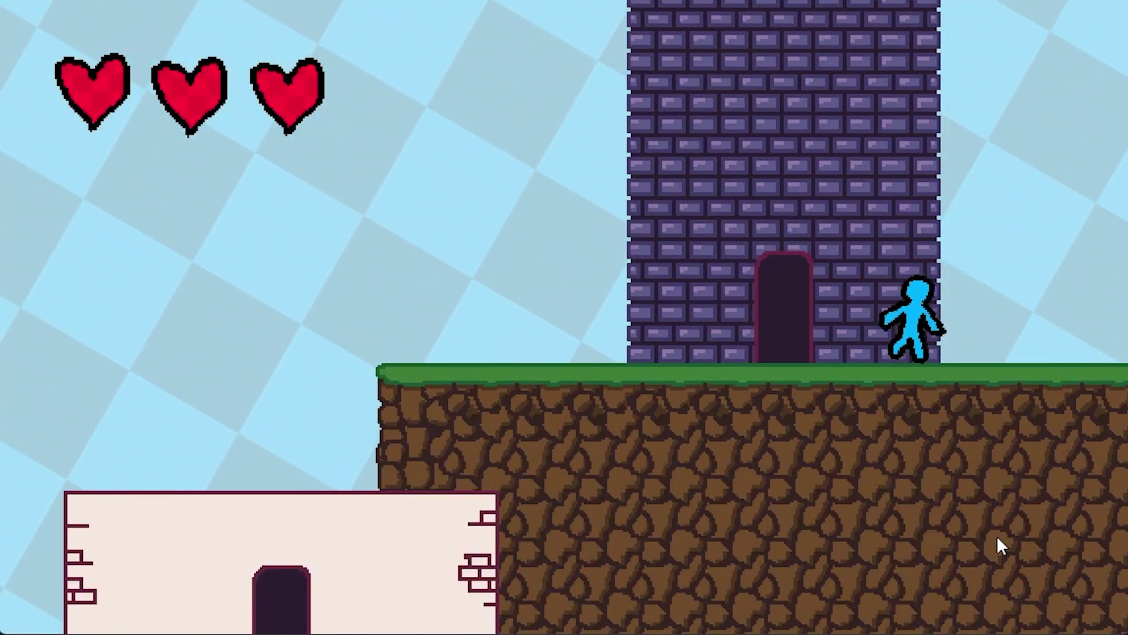
pyautogui.press('Right')
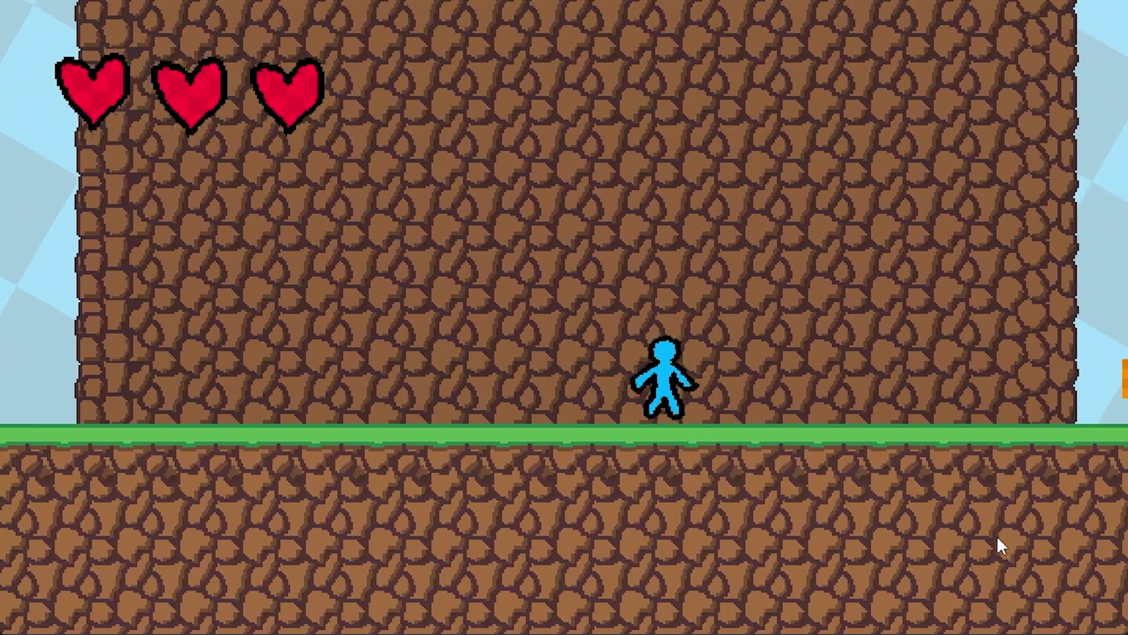
pyautogui.press('Right')
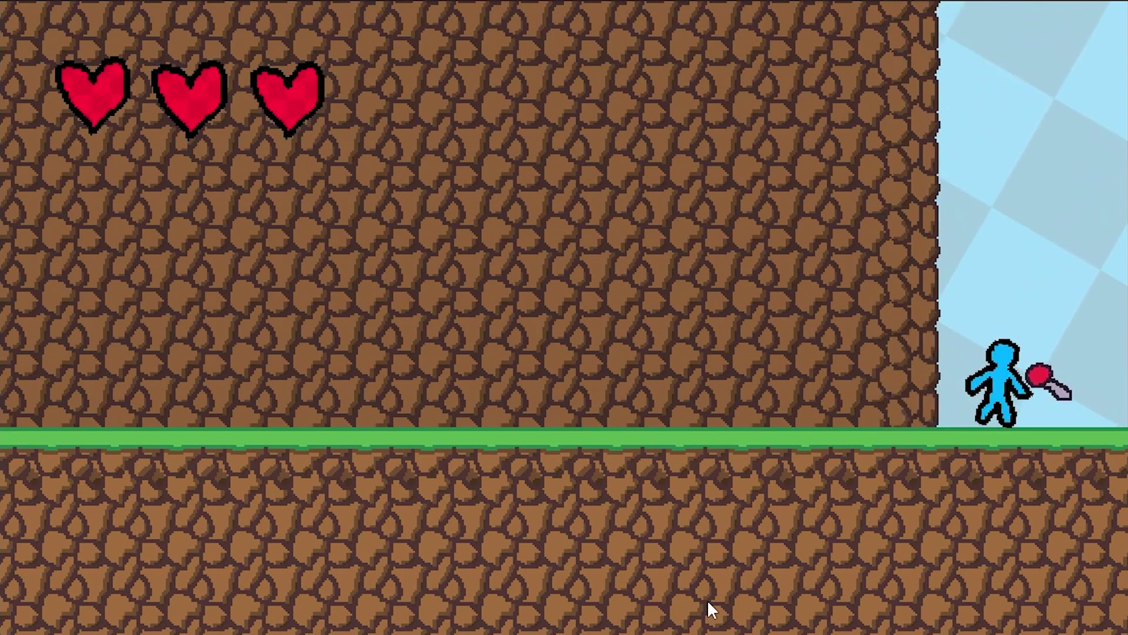
# Pick up the key, close the found-a-key message, and head back left onto the house rooftops
pyautogui.press('Right')
pyautogui.press('Up')
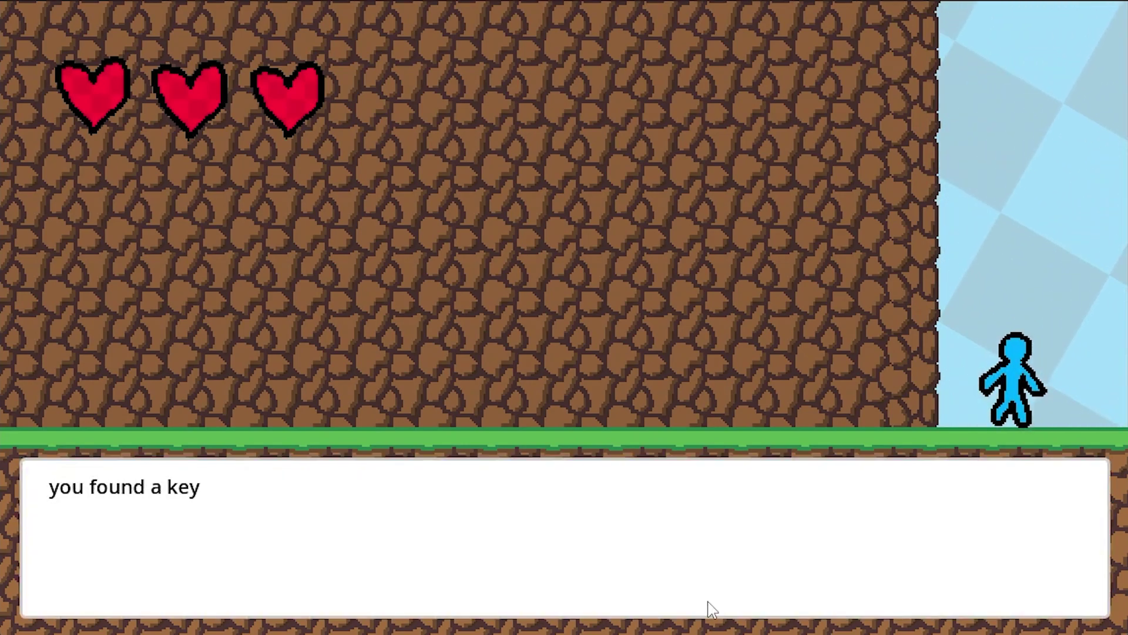
pyautogui.click(685, 577)
pyautogui.press('Left')
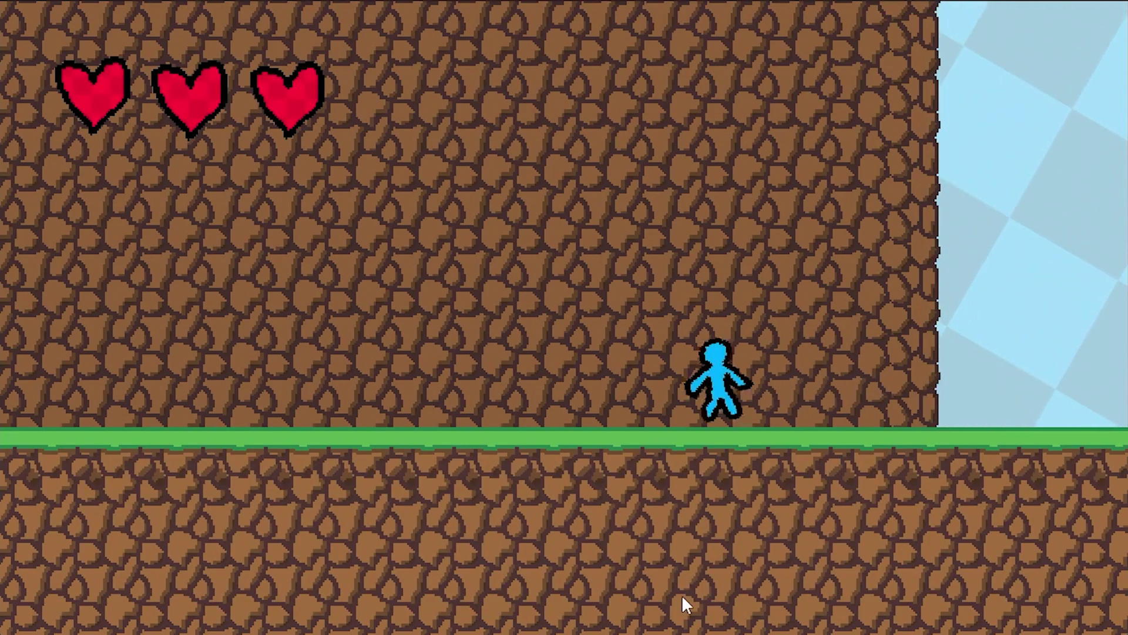
pyautogui.press('Left')
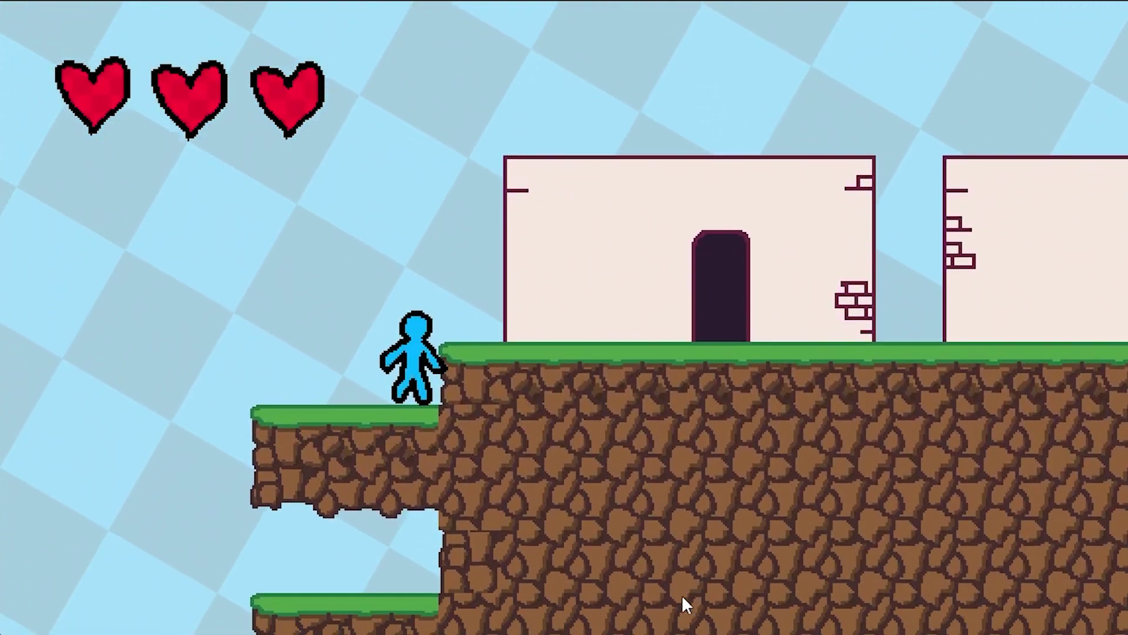
# Enter and leave the dark tower room, retry the locked door, then talk to the tall villager
pyautogui.press('Up')
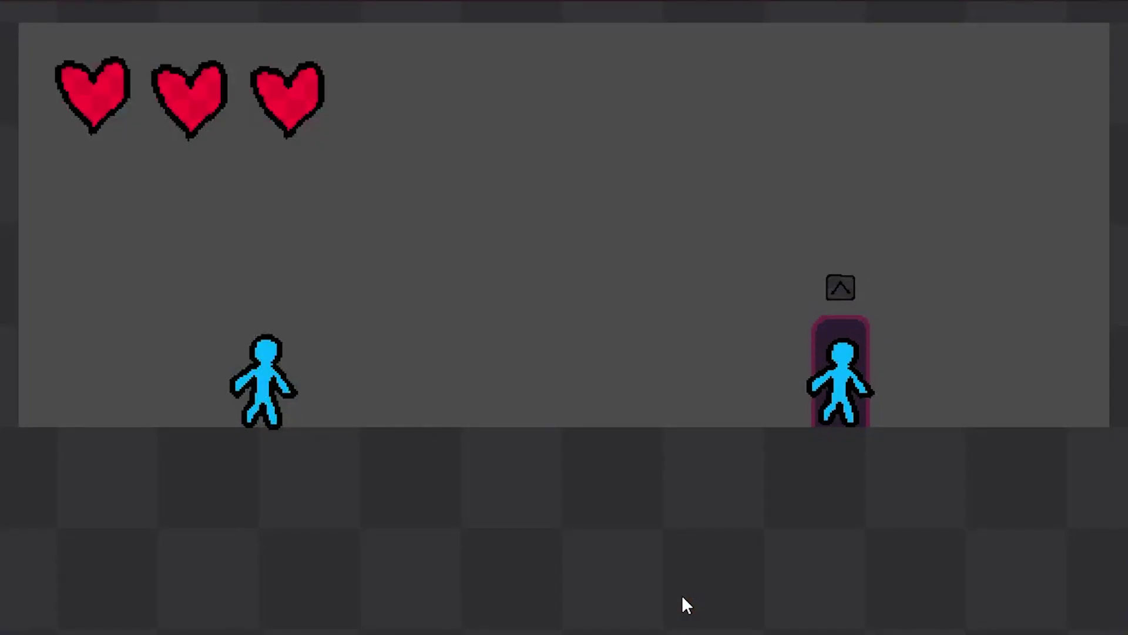
pyautogui.press('Left')
pyautogui.press('Right')
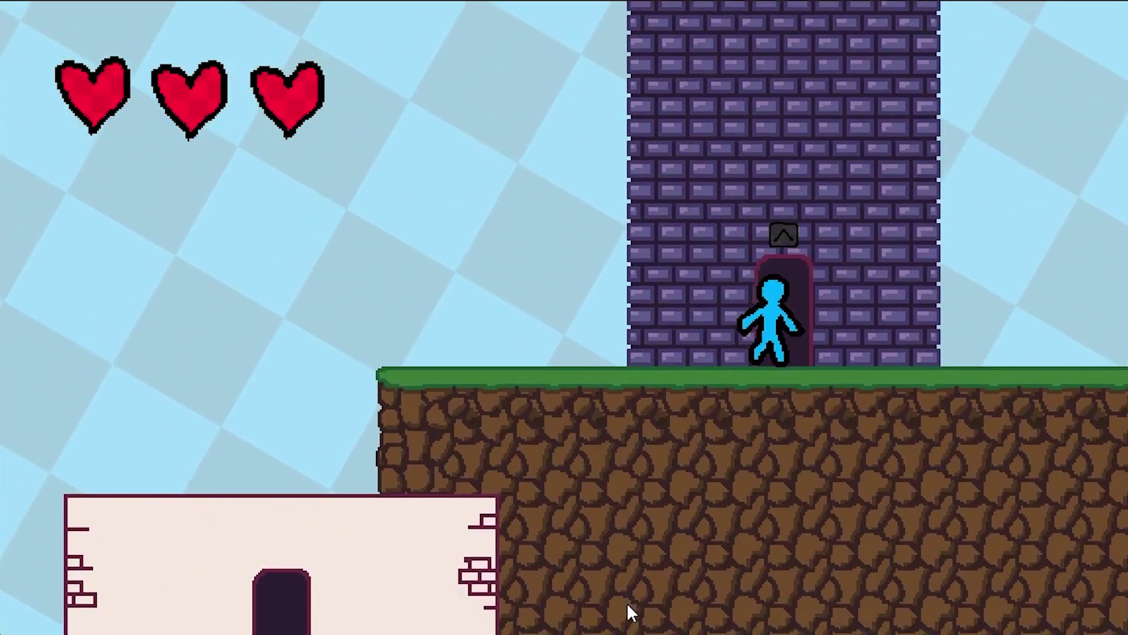
pyautogui.press('Up')
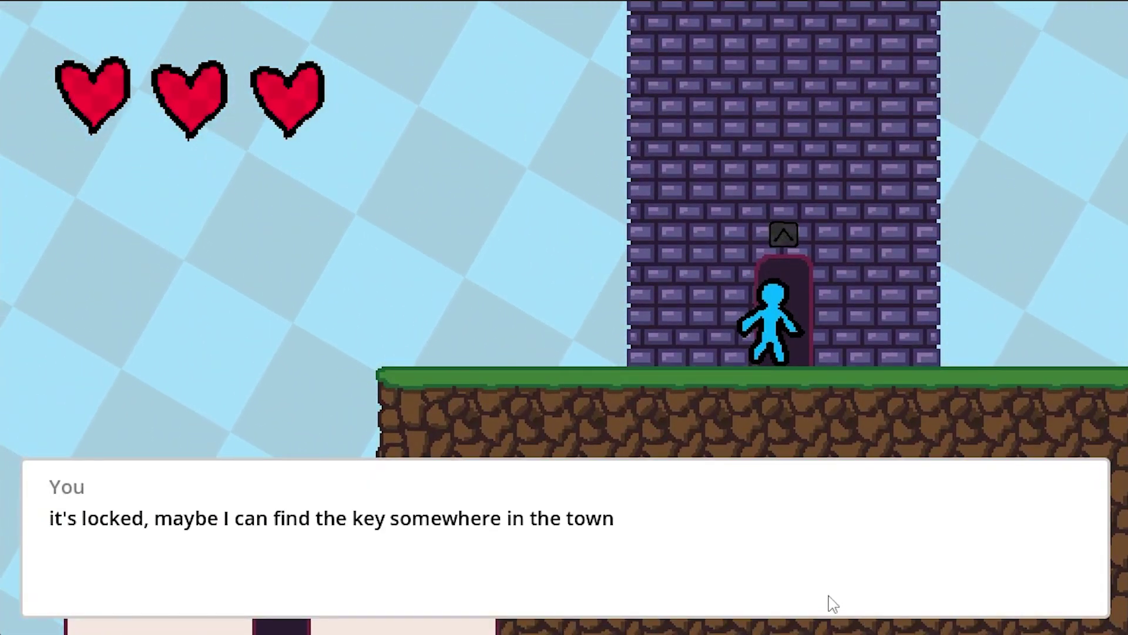
pyautogui.click(734, 592)
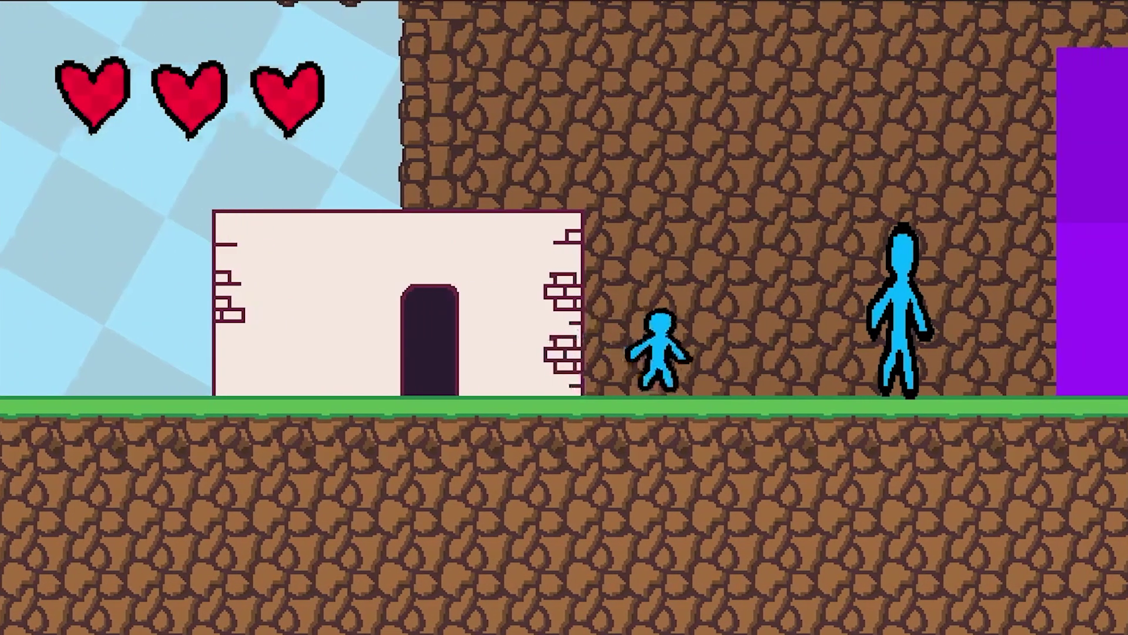
pyautogui.press('Right')
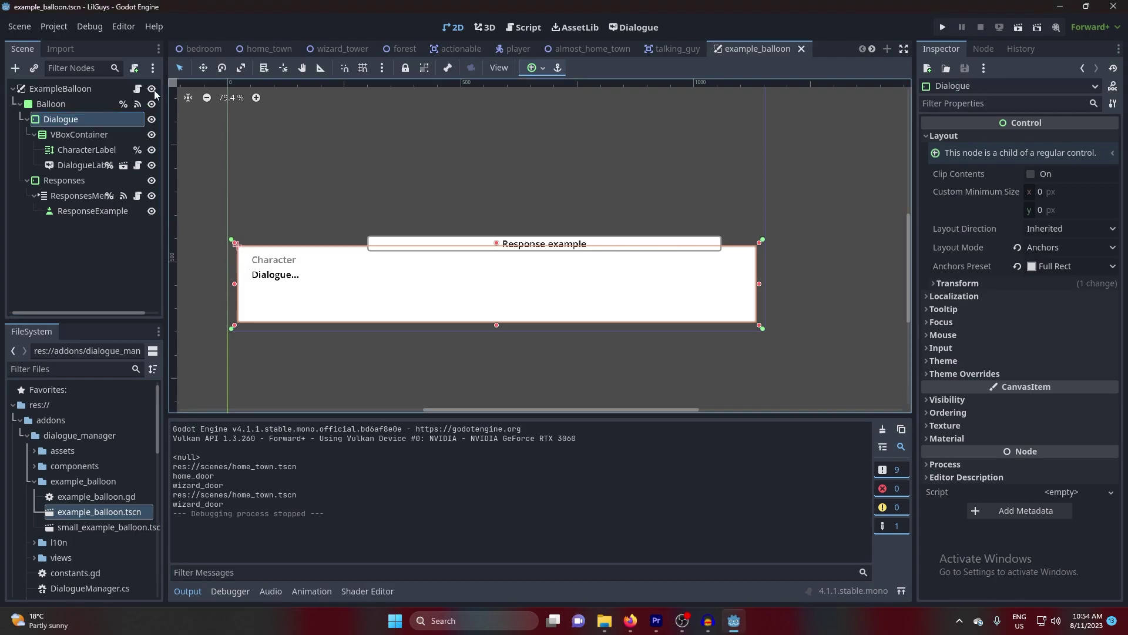
# Inspect the Balloon node's MarginContainer theme settings, then the Dialogue, VBoxContainer and Responses nodes
pyautogui.click(70, 103)
pyautogui.click(817, 428)
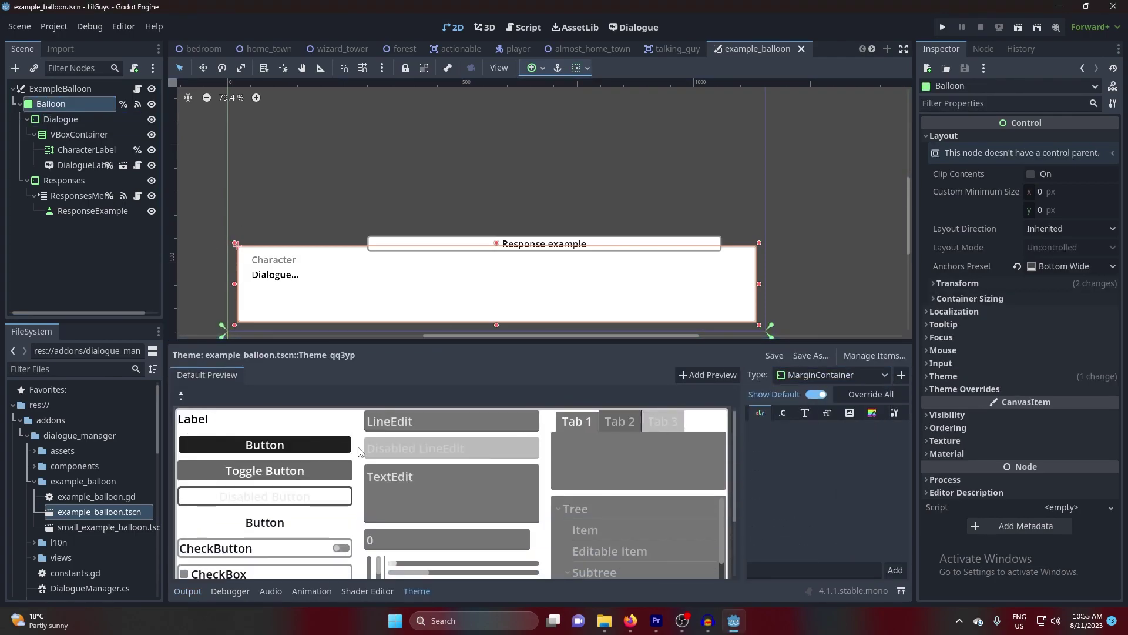
pyautogui.click(61, 119)
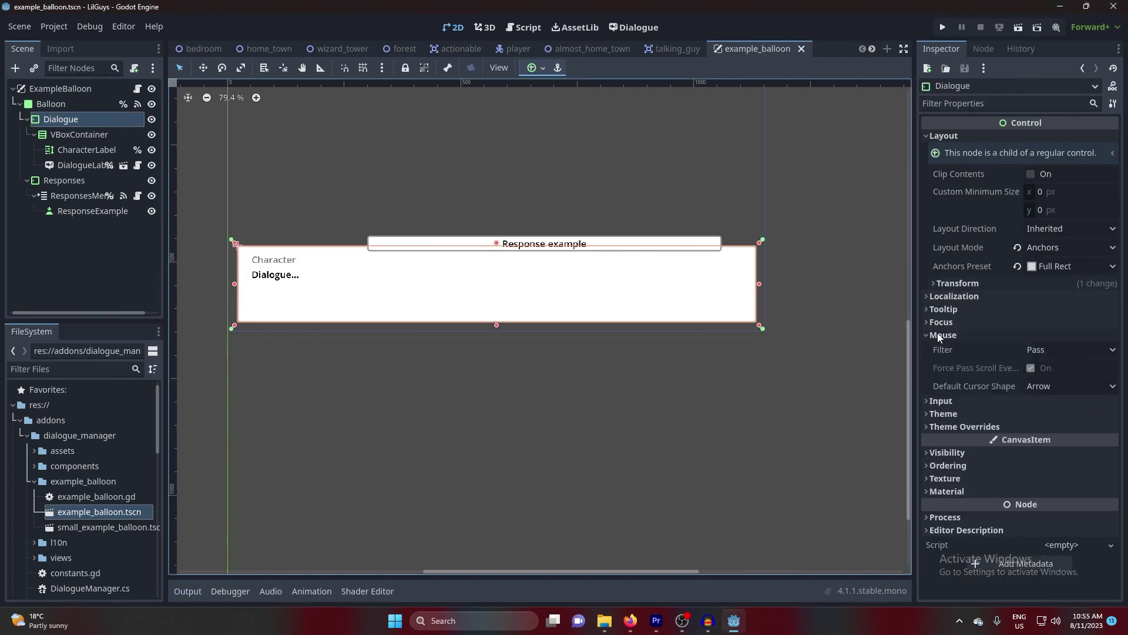
pyautogui.click(112, 135)
pyautogui.click(64, 180)
pyautogui.scroll(2, 315, 169)
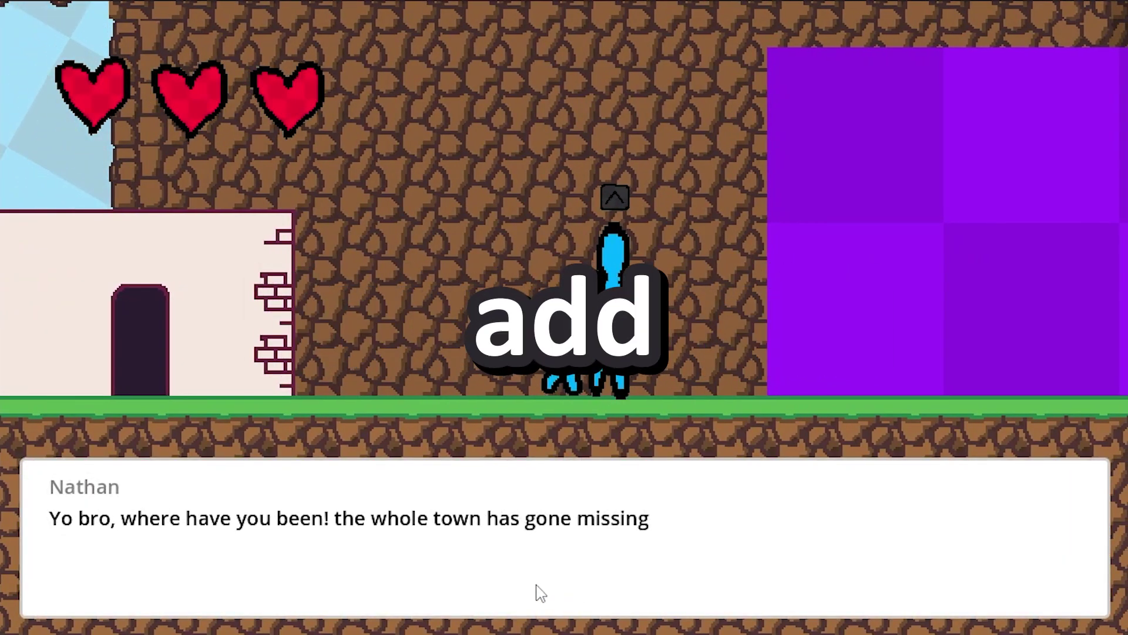
# Click through the villager's dialogue, then run left and climb the wall toward the houses
pyautogui.click(540, 575)
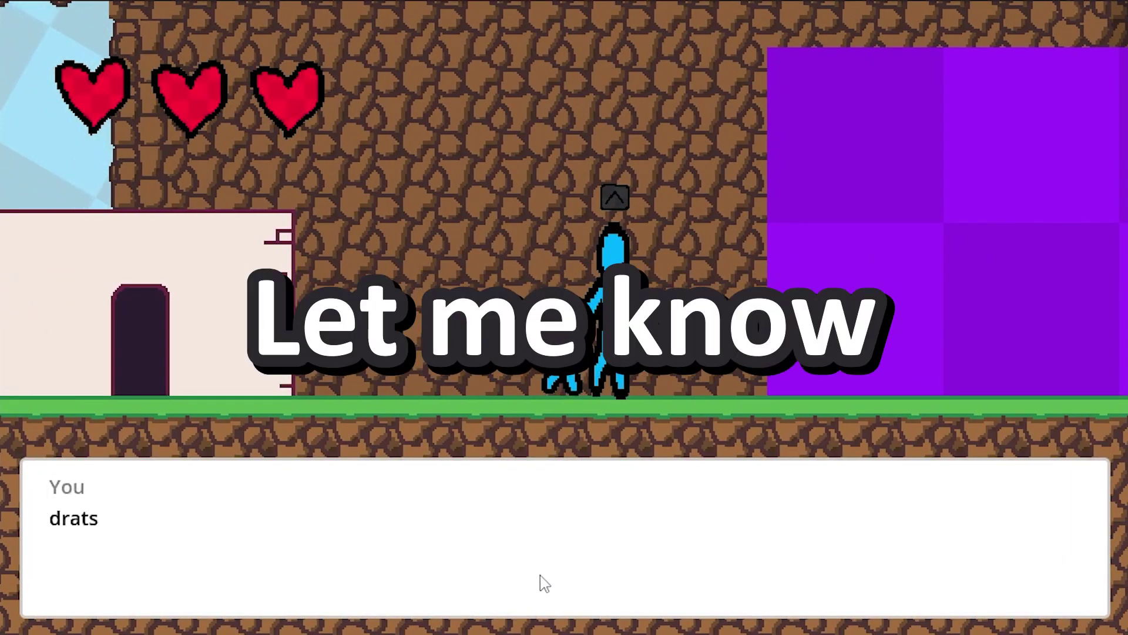
pyautogui.click(626, 602)
pyautogui.press('Left')
pyautogui.press('space')
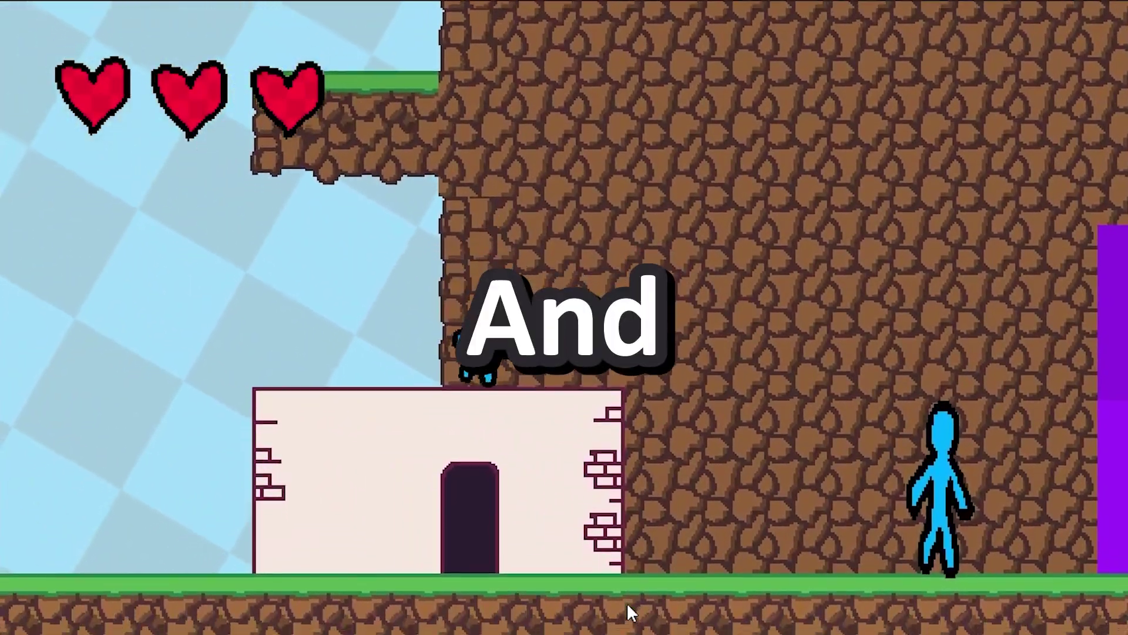
pyautogui.press('space')
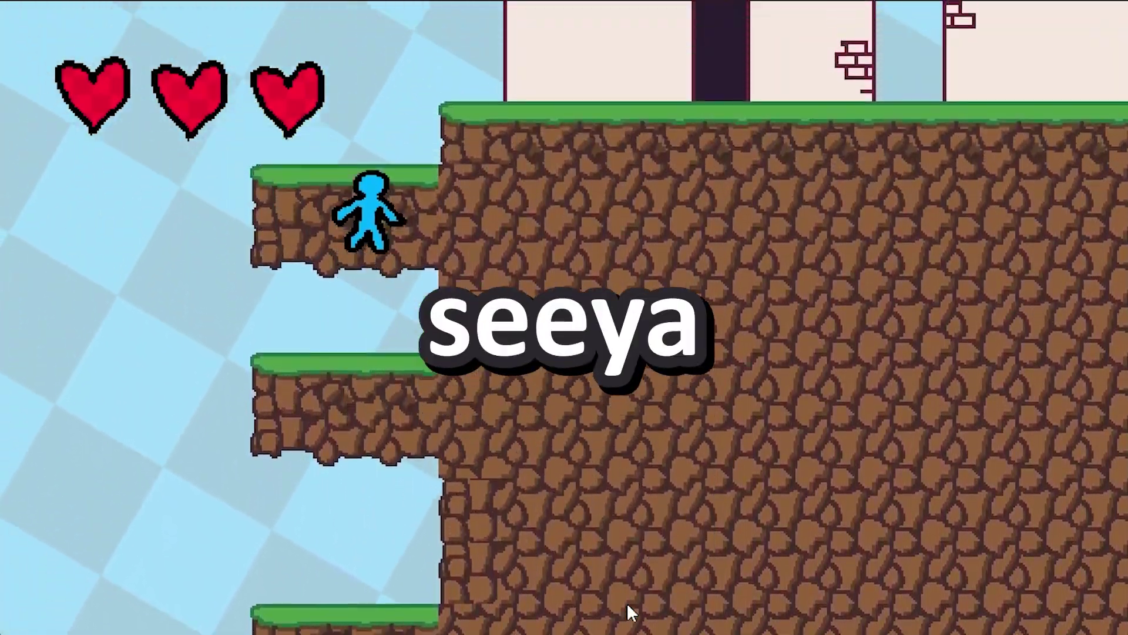
# Jump right over the rooftops onto the tower ledge and try the locked tower door
pyautogui.press('Right')
pyautogui.press('space')
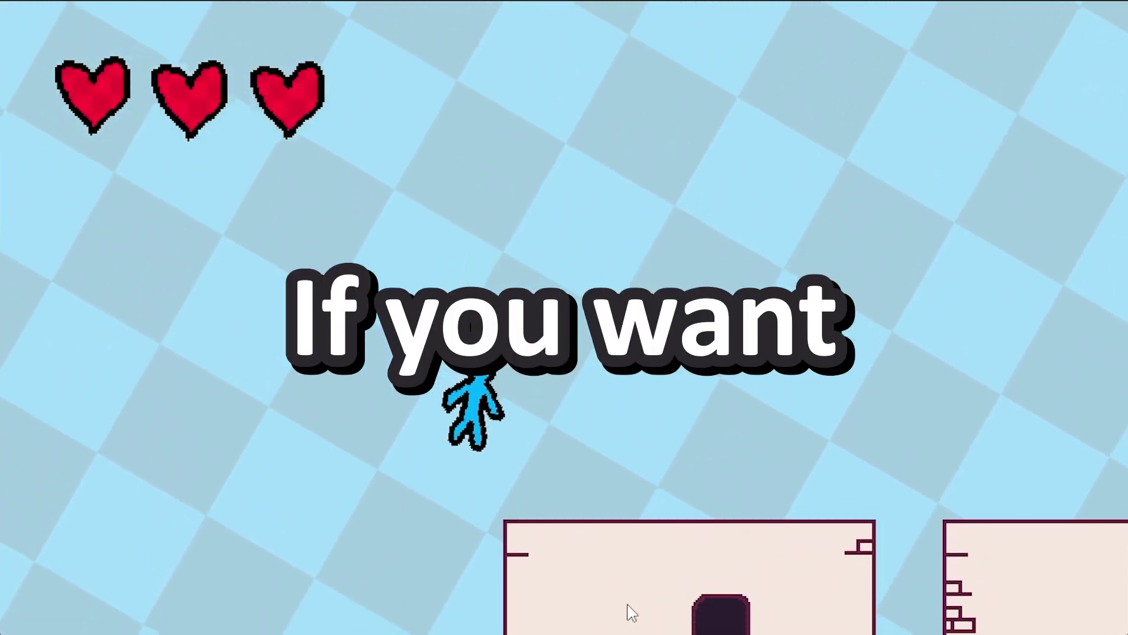
pyautogui.press('space')
pyautogui.press('Right')
pyautogui.press('space')
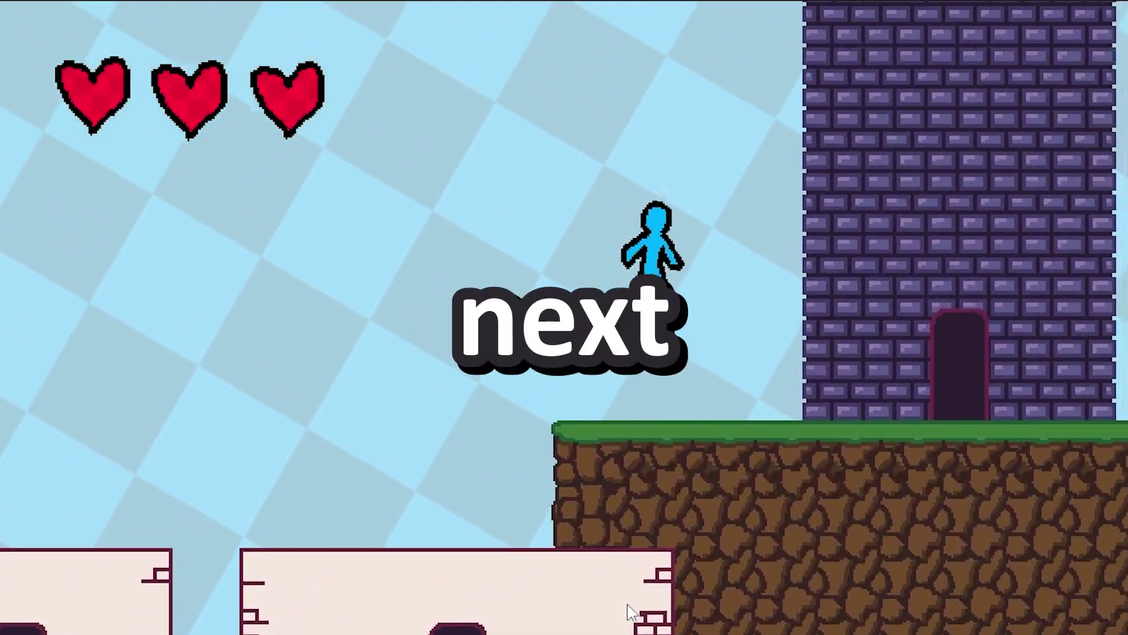
pyautogui.press('Up')
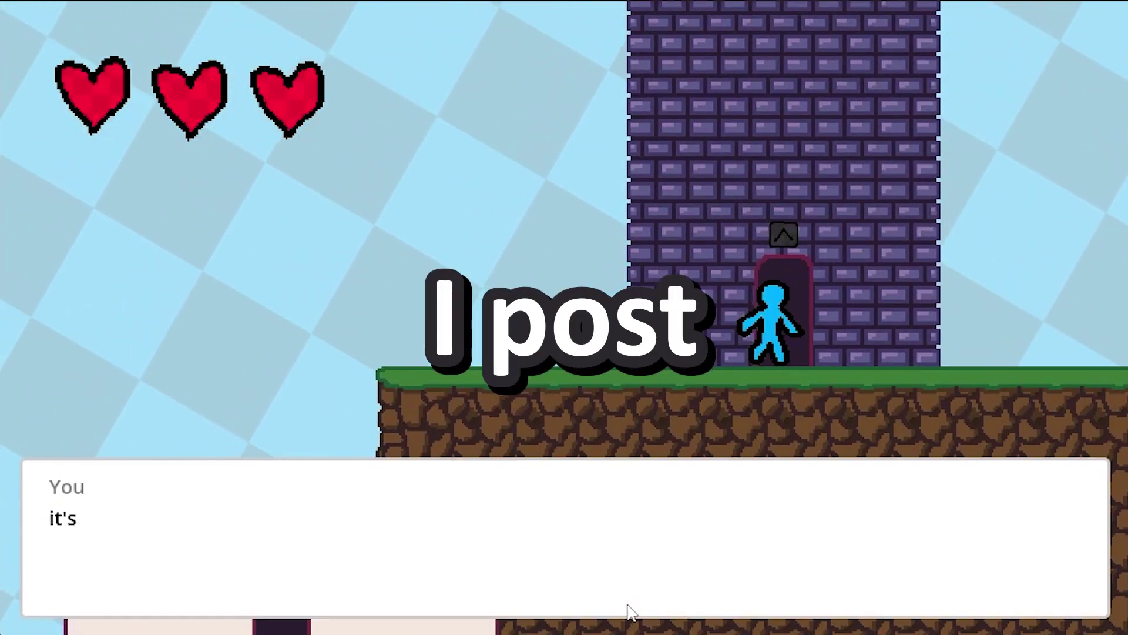